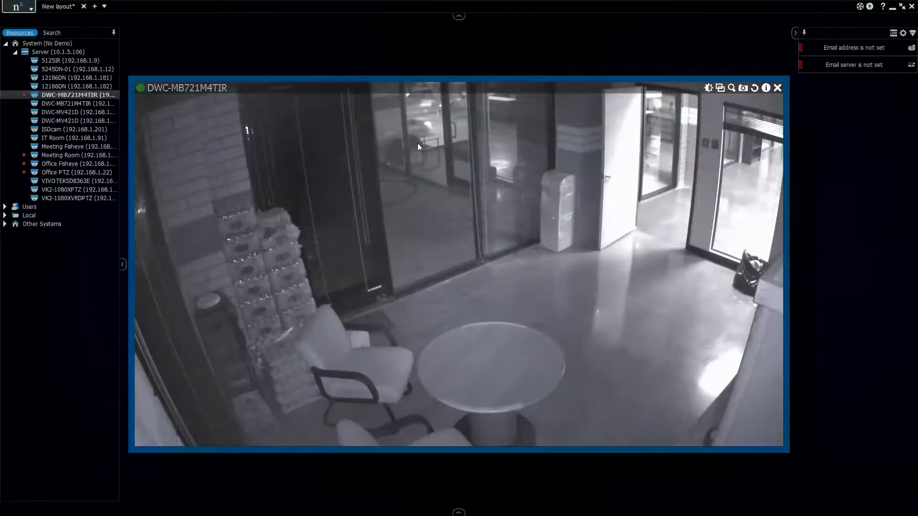
Step: Rename the DWC-MB721M4TIR camera in the resource tree to 'Kitchen'
key(F2)
text(Kitchen)
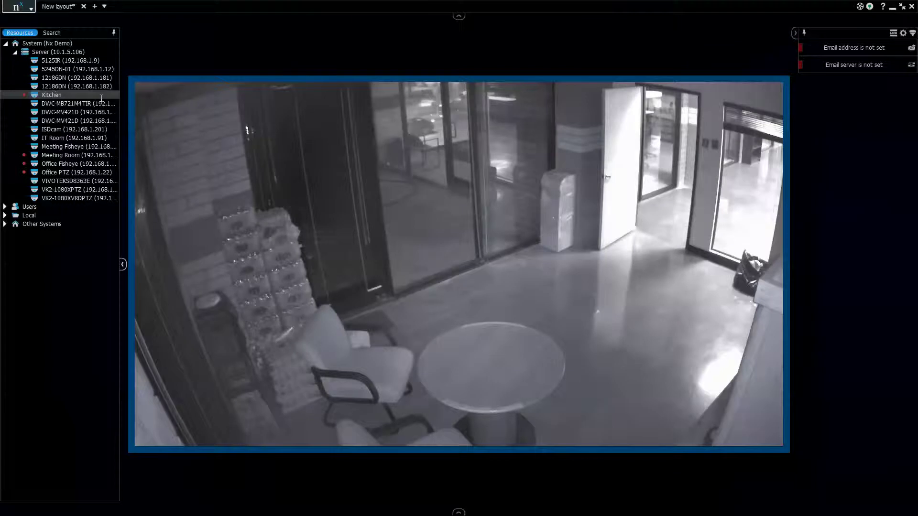
key(Return)
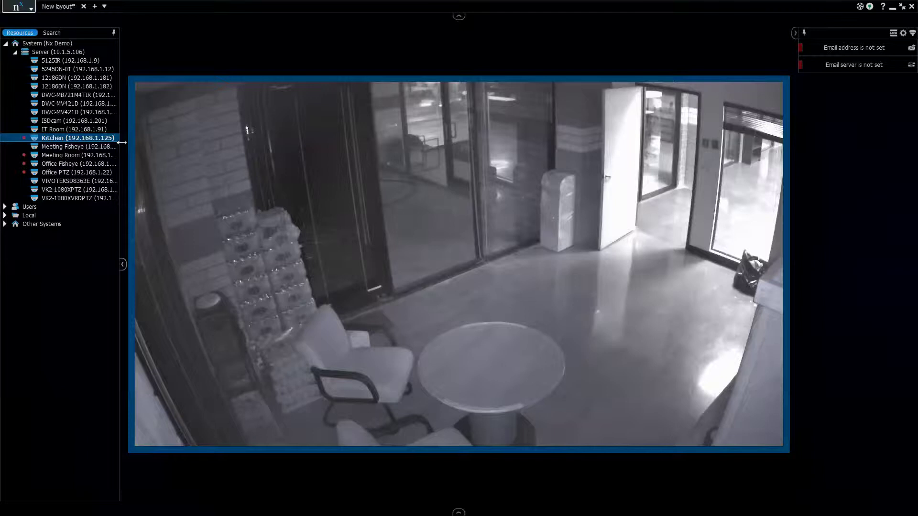
mouse_move(154, 142)
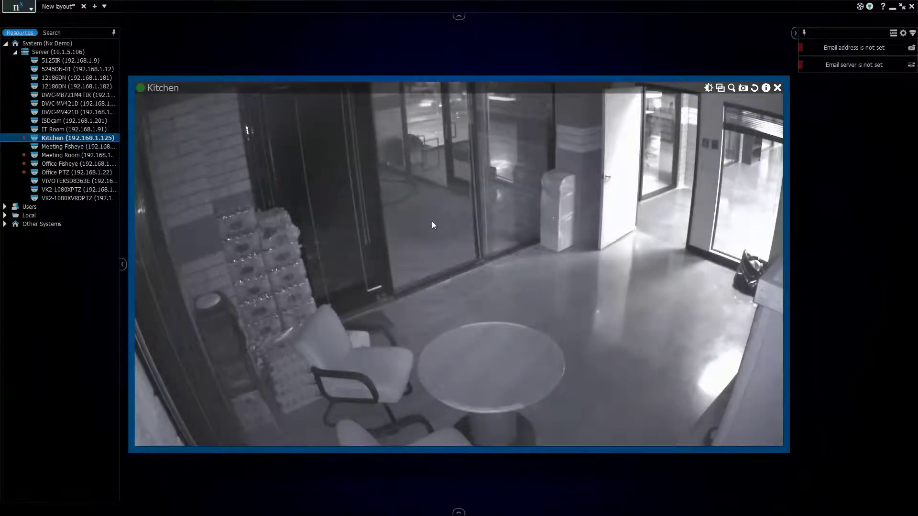
Step: Open Camera Settings for the Kitchen tile on the Motion page
right_click(110, 139)
click(162, 252)
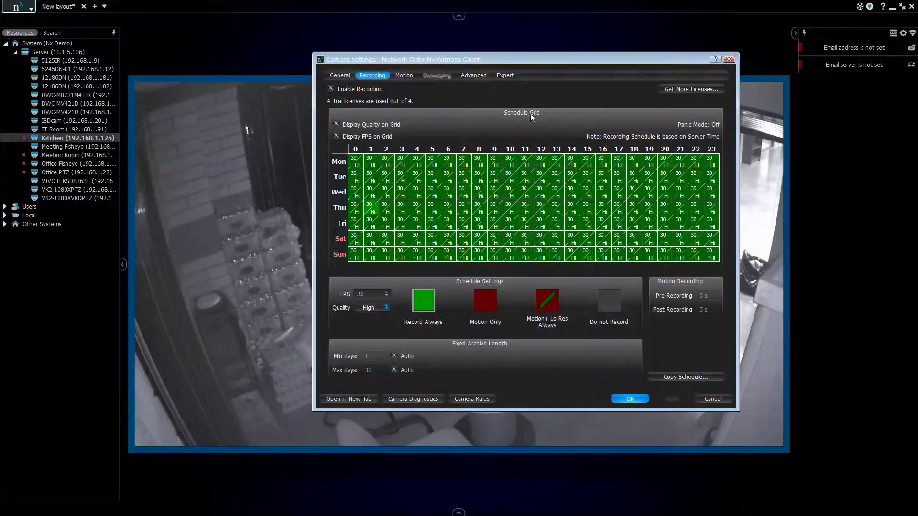
click(729, 59)
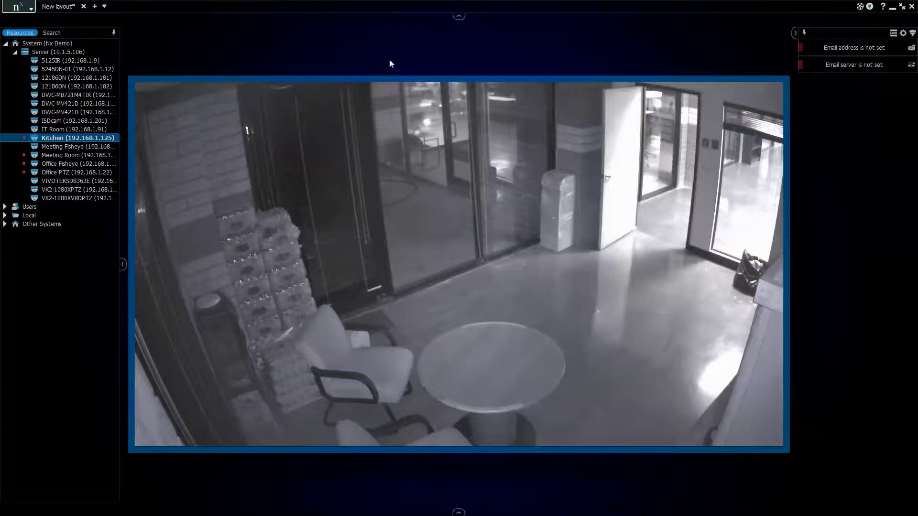
right_click(466, 225)
click(504, 364)
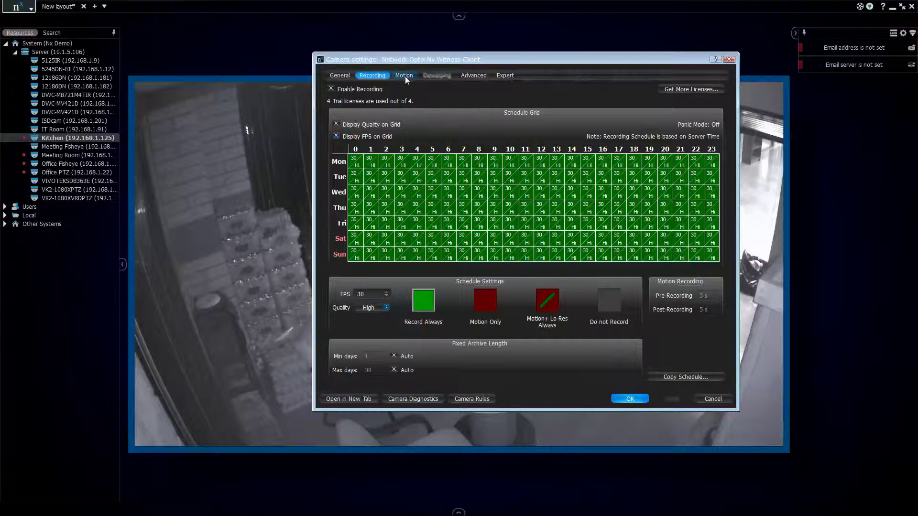
click(405, 76)
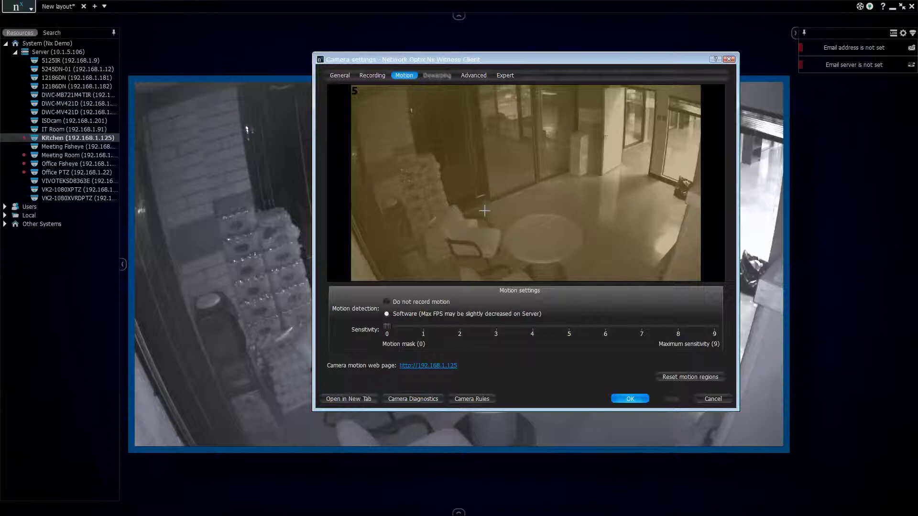
Step: Draw rectangular motion regions over the left doorway area and the right doorway
drag(495, 215, 407, 86)
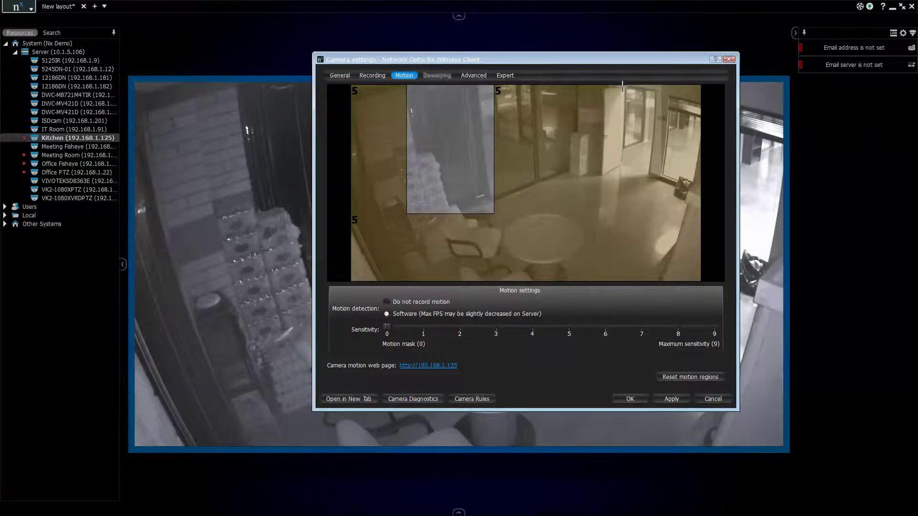
drag(616, 85, 661, 176)
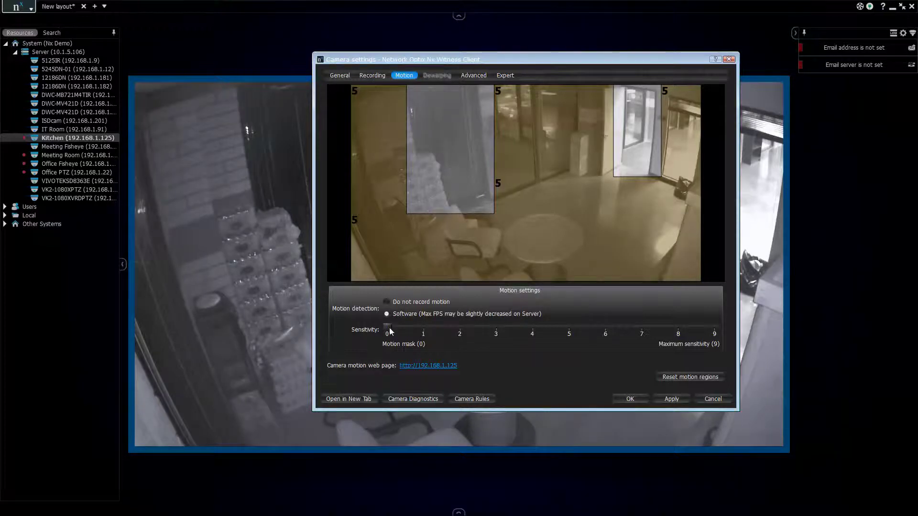
Step: Give the right and left doorway motion regions sensitivity 6
click(606, 329)
click(634, 109)
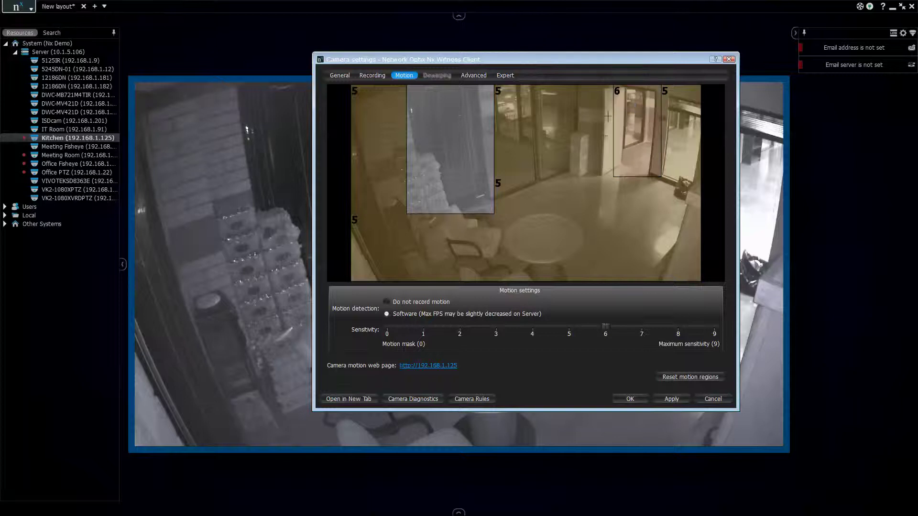
click(455, 115)
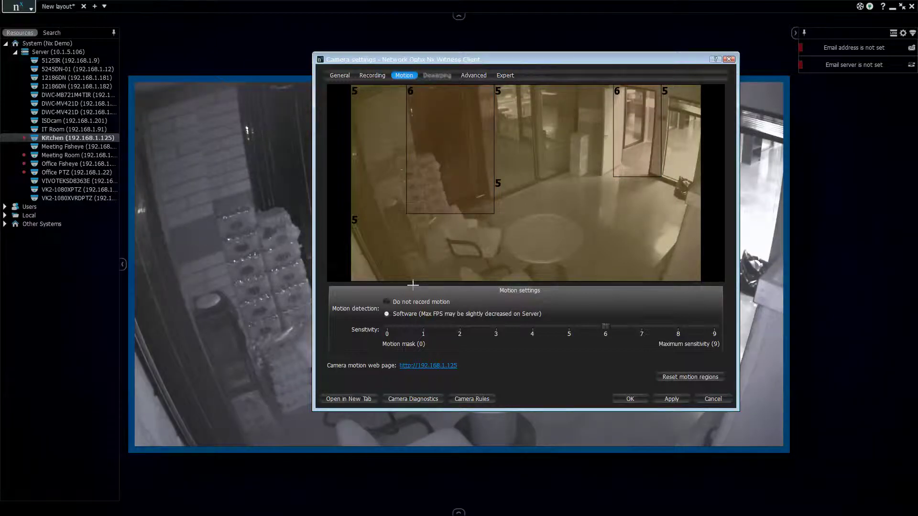
Step: Mask the rest of the frame with sensitivity 0 and apply the motion changes
click(386, 329)
click(564, 254)
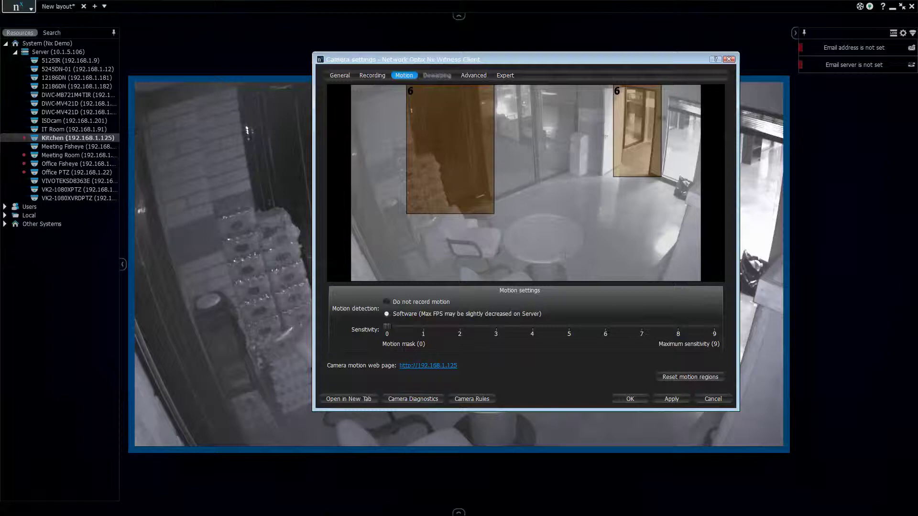
click(669, 400)
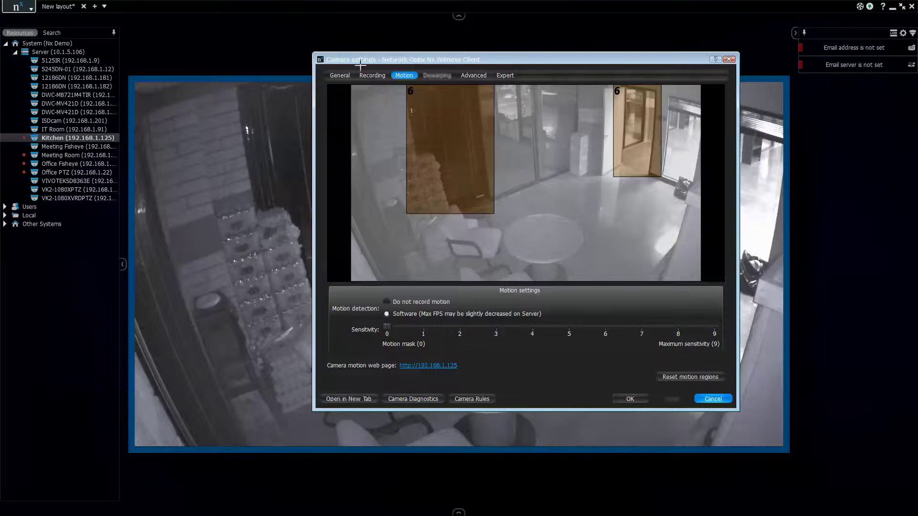
click(350, 75)
Step: Reposition the Camera Settings window and show the Kitchen camera's Recording schedule
click(371, 75)
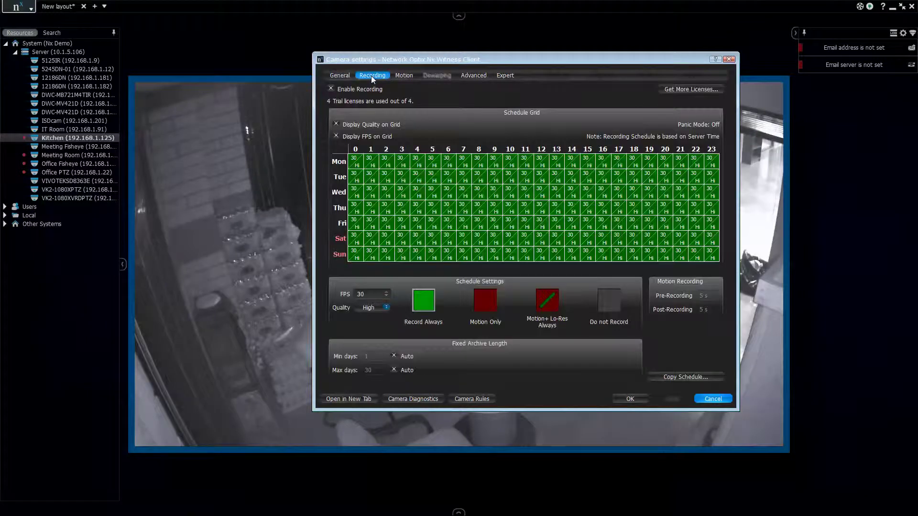
click(405, 76)
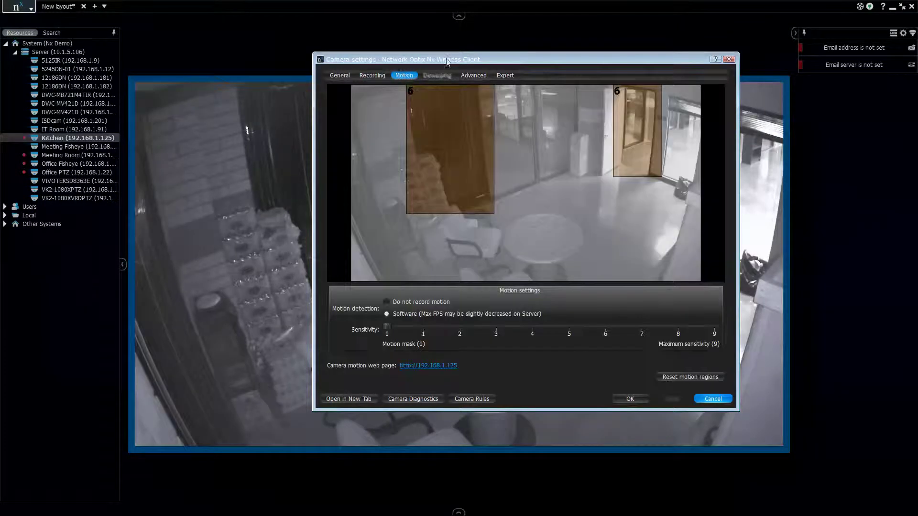
drag(509, 61, 450, 45)
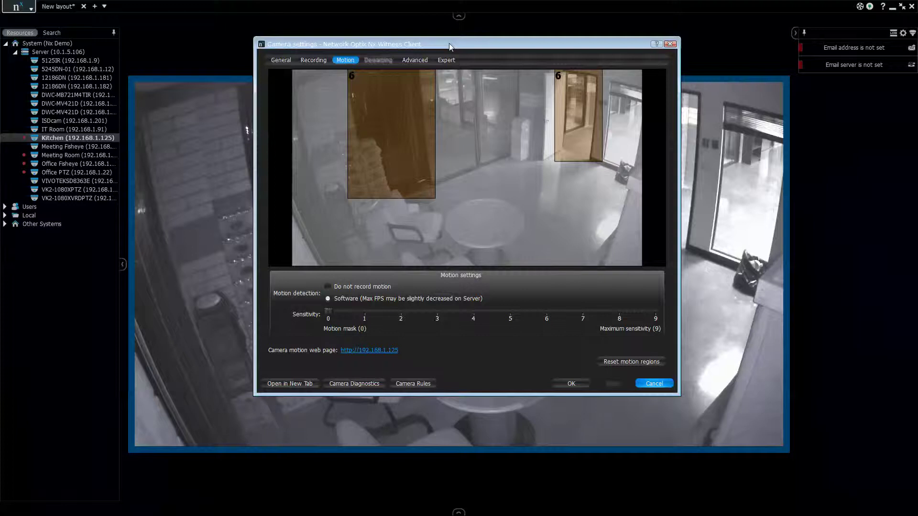
drag(470, 47, 476, 56)
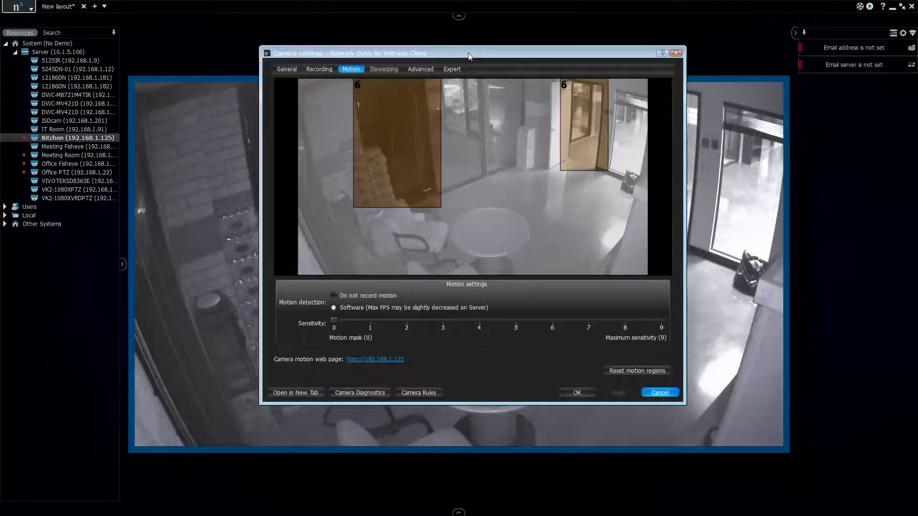
click(316, 69)
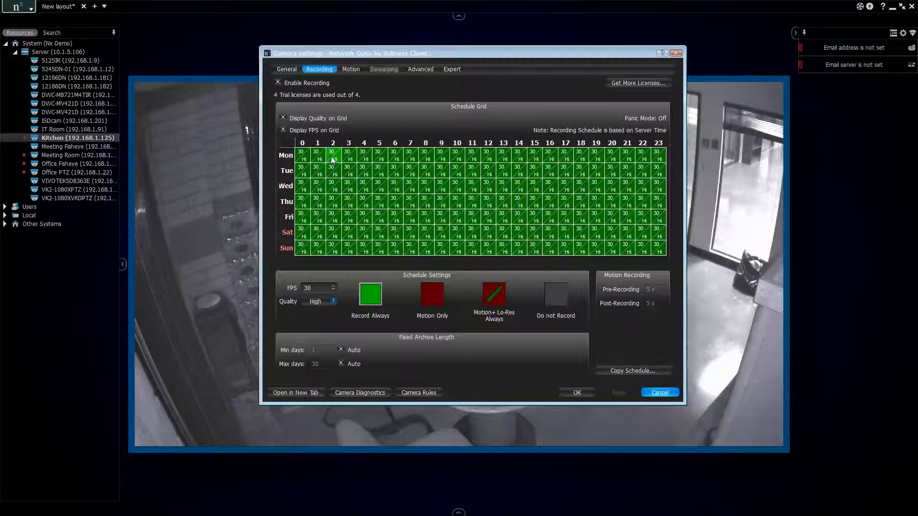
Step: Set every hour of the week to Motion + Lo-Res Always, apply, and close with OK
click(435, 295)
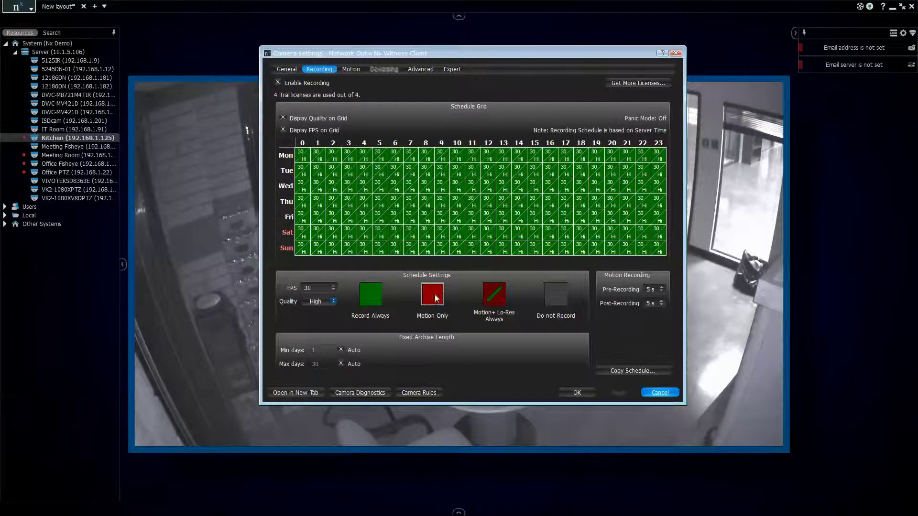
click(491, 296)
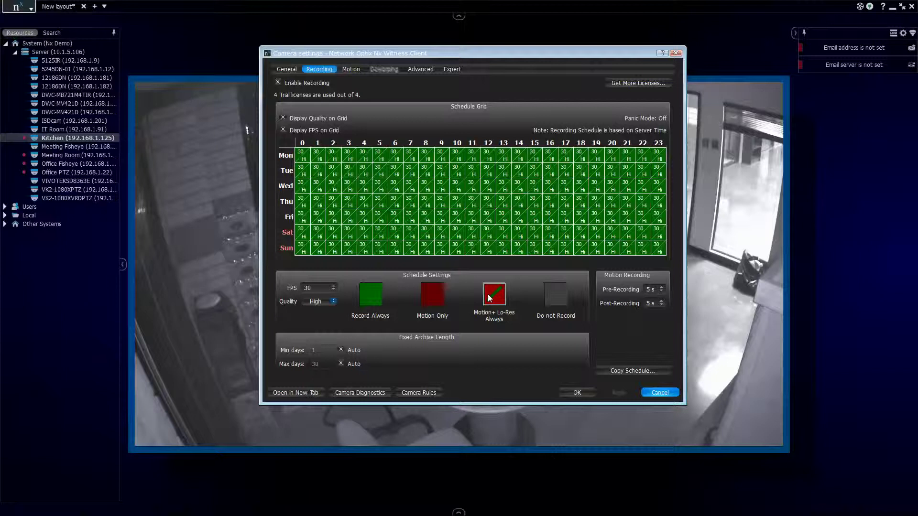
click(306, 157)
mouse_move(316, 158)
mouse_down()
mouse_move(584, 251)
mouse_move(669, 257)
mouse_up()
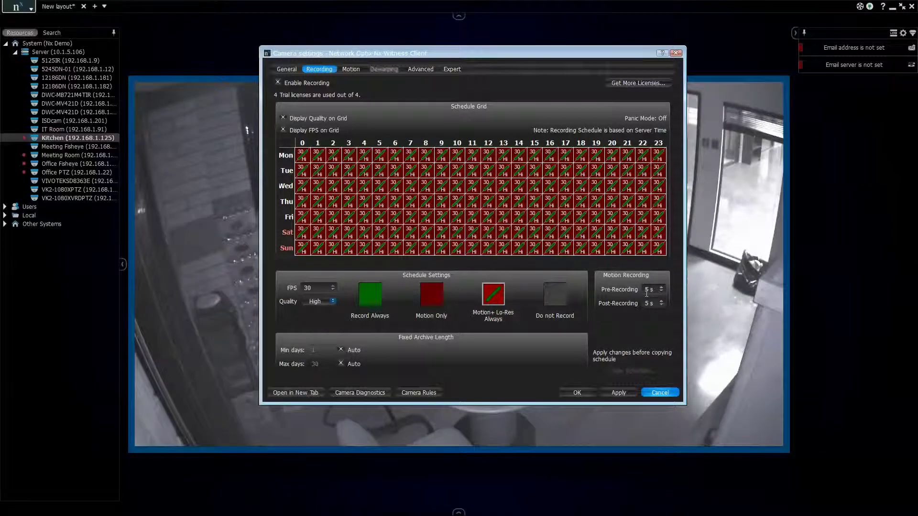
click(619, 393)
click(577, 392)
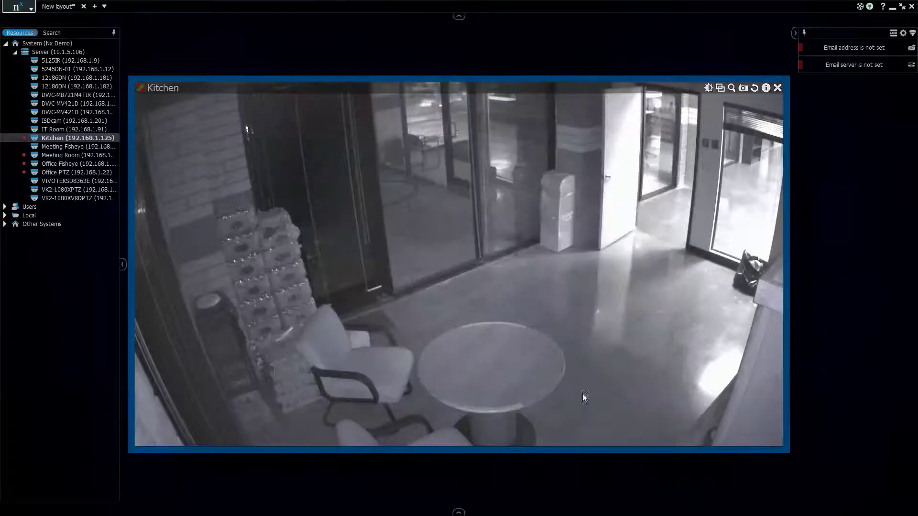
Step: Open the playback timeline and zoom out to several minutes of footage with thumbnails
click(459, 513)
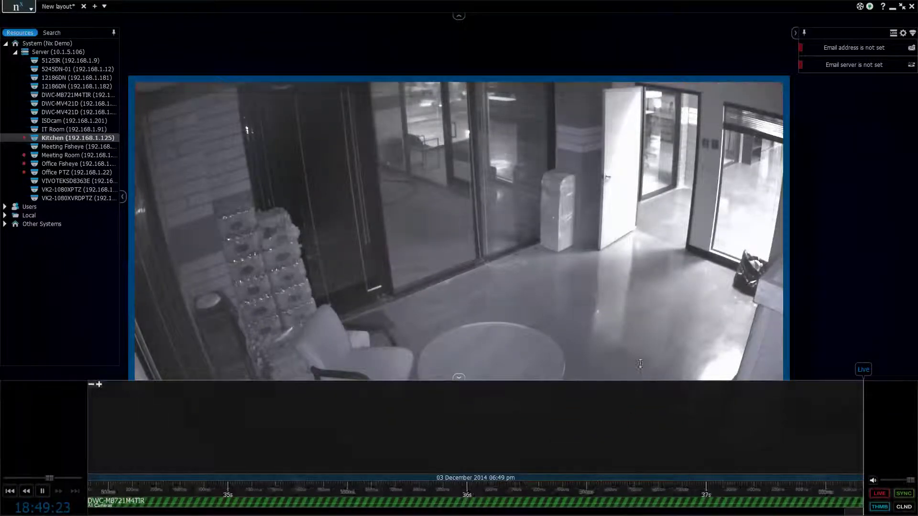
scroll(611, 451, down, 5)
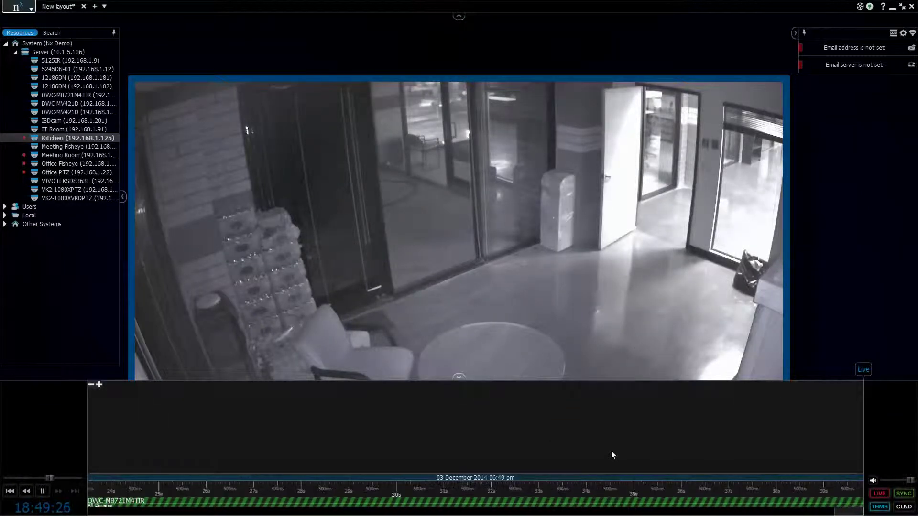
scroll(611, 451, down, 8)
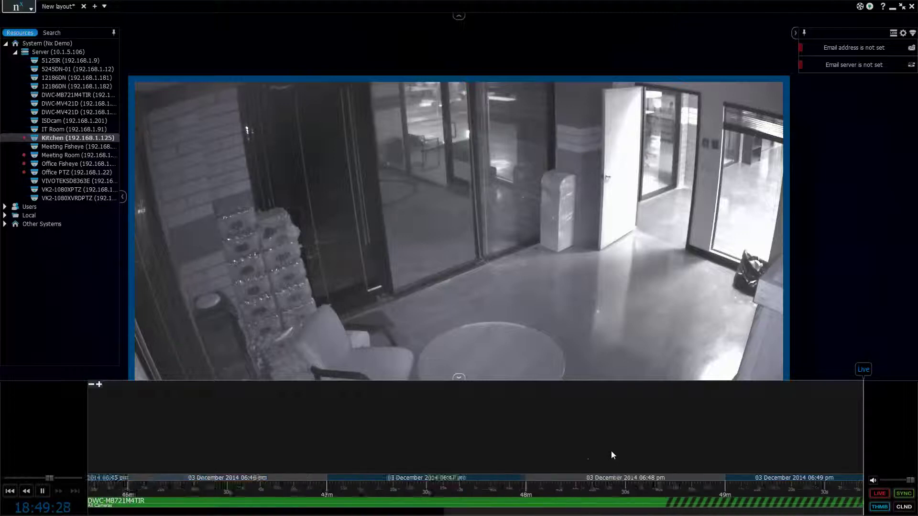
scroll(611, 452, down, 2)
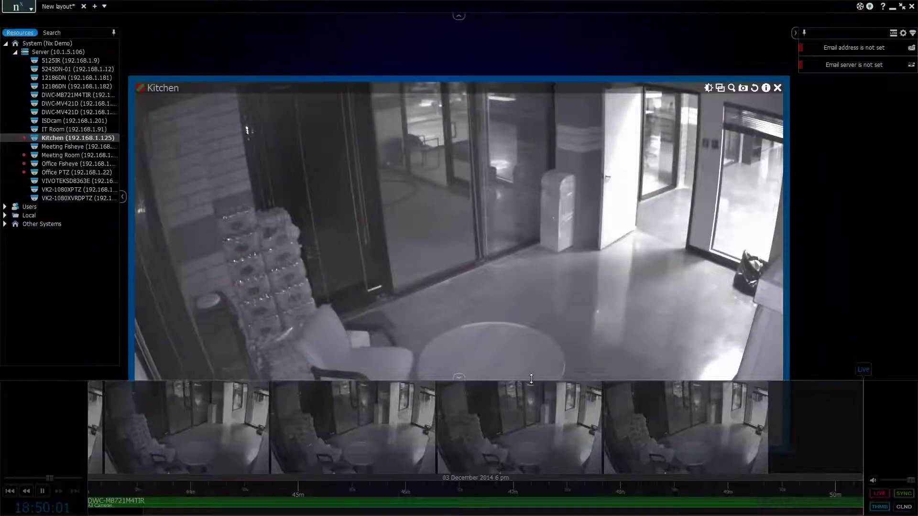
Step: Adjust the video/thumbnail splitter and maximize the Kitchen tile to fill the screen
drag(531, 379, 531, 410)
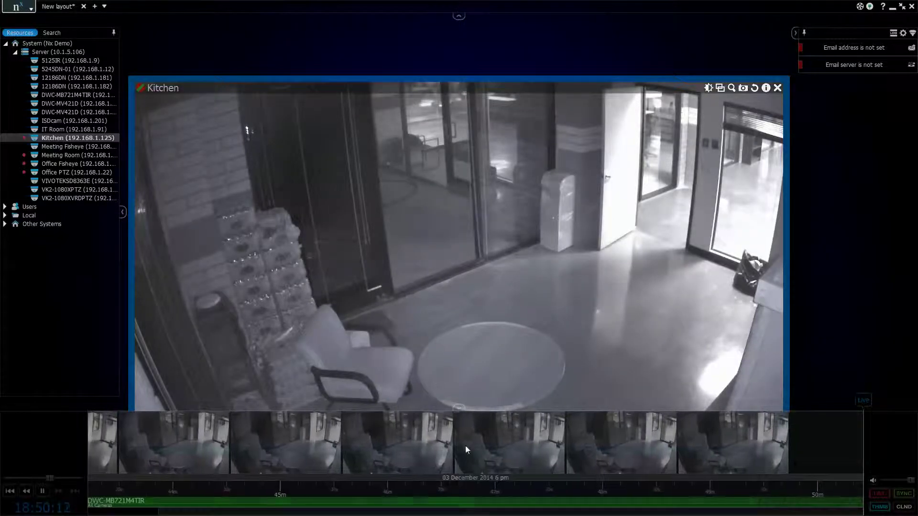
drag(522, 414, 523, 409)
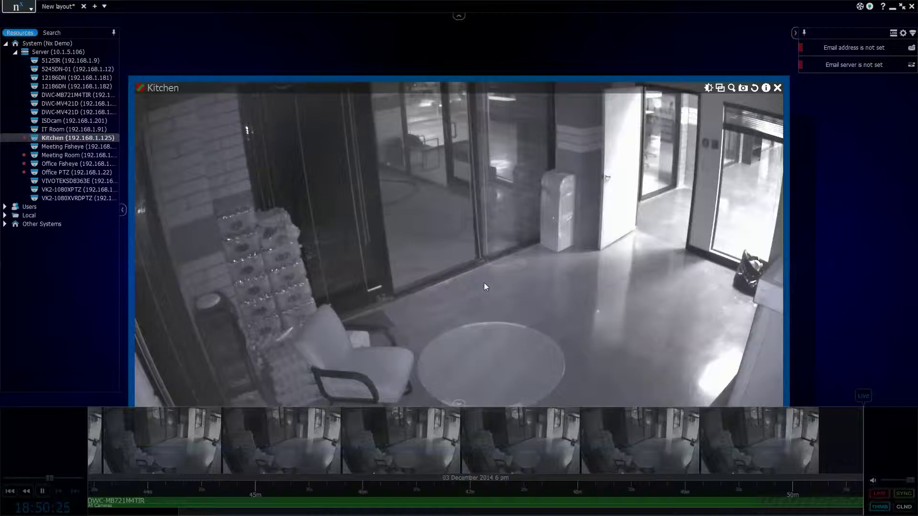
double_click(587, 226)
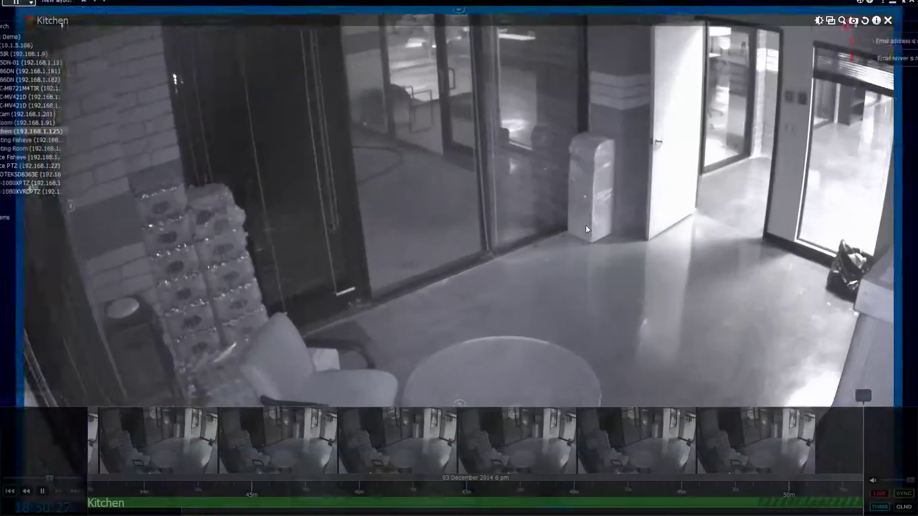